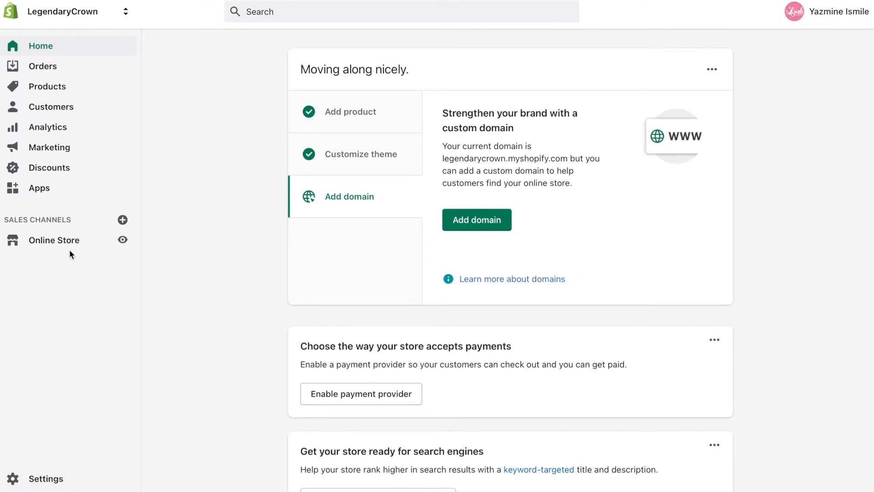
Create a new product collection and title it "Wigs", leaving the description blank.
left_click(59, 93)
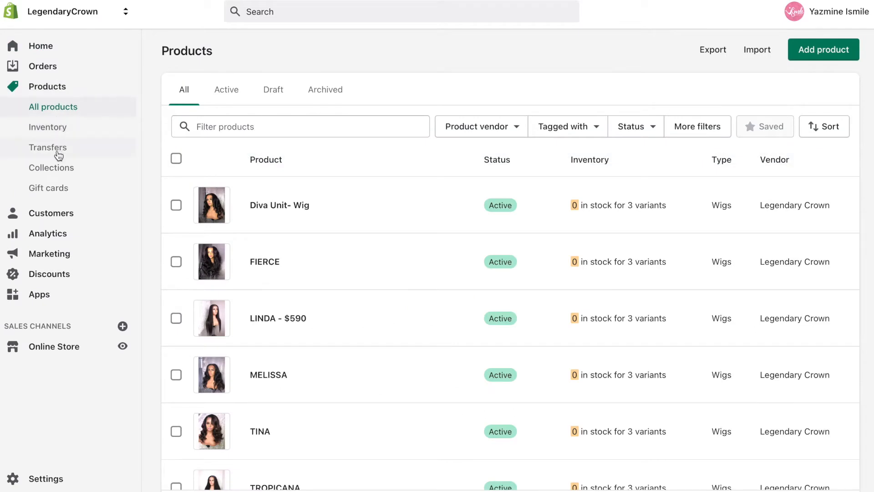
left_click(64, 169)
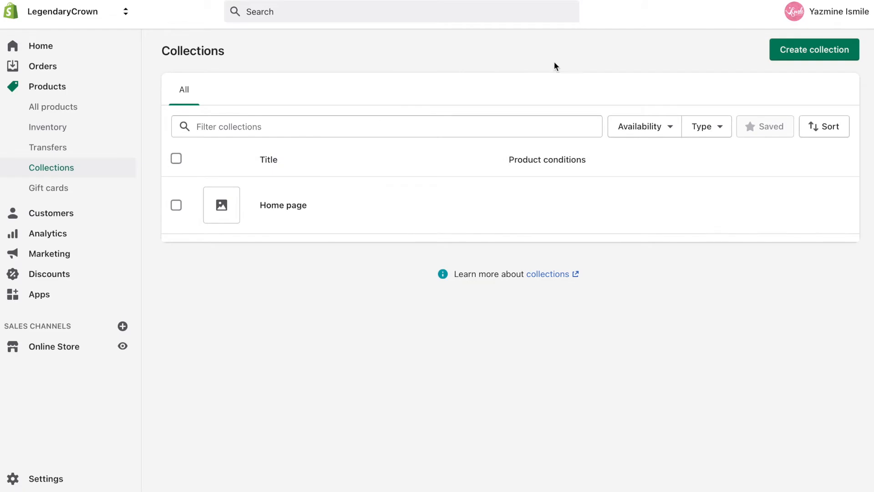
left_click(785, 50)
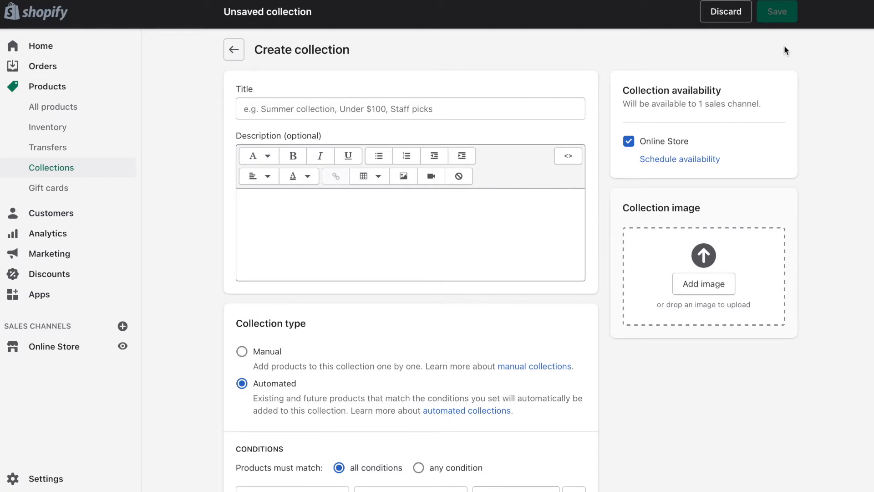
left_click(386, 118)
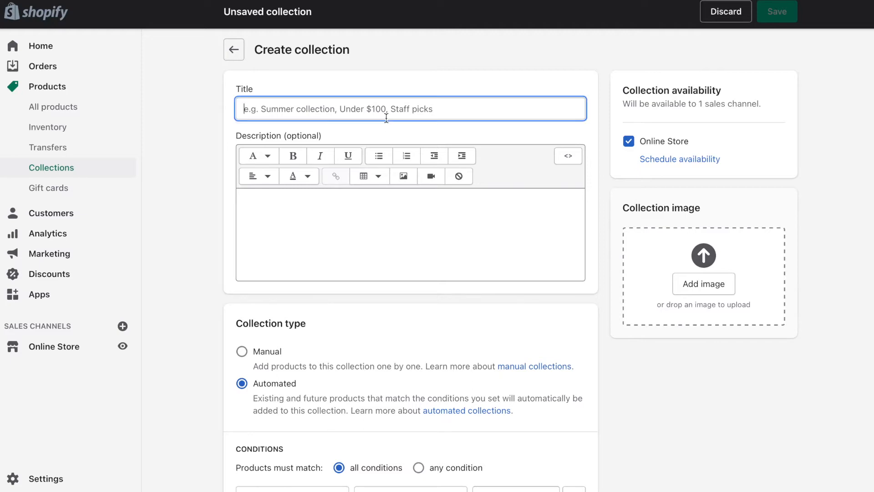
type("W")
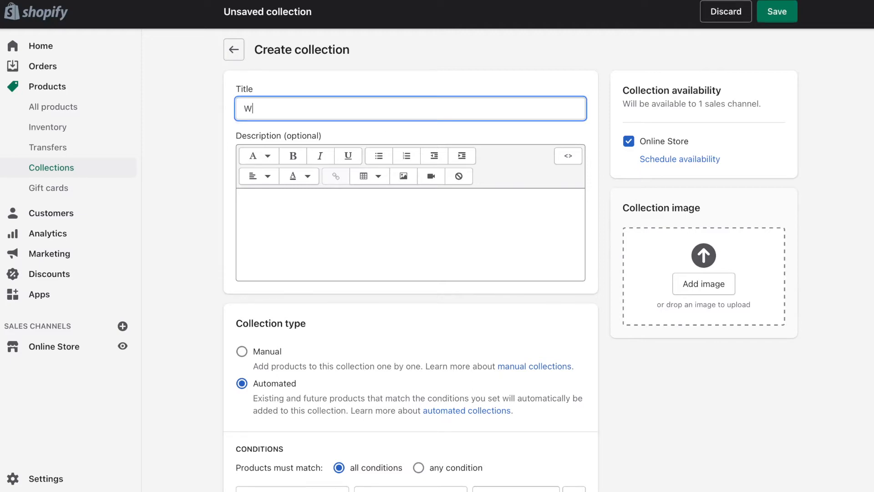
type("igs")
left_click(409, 220)
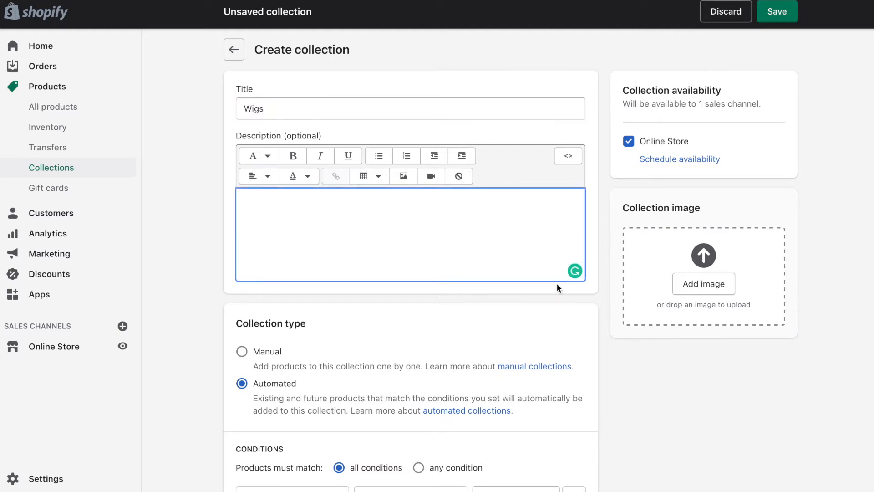
Upload PeanutButter.png from the Luxury crown folder on the Desktop as the collection image.
scroll(557, 285, "down", 2)
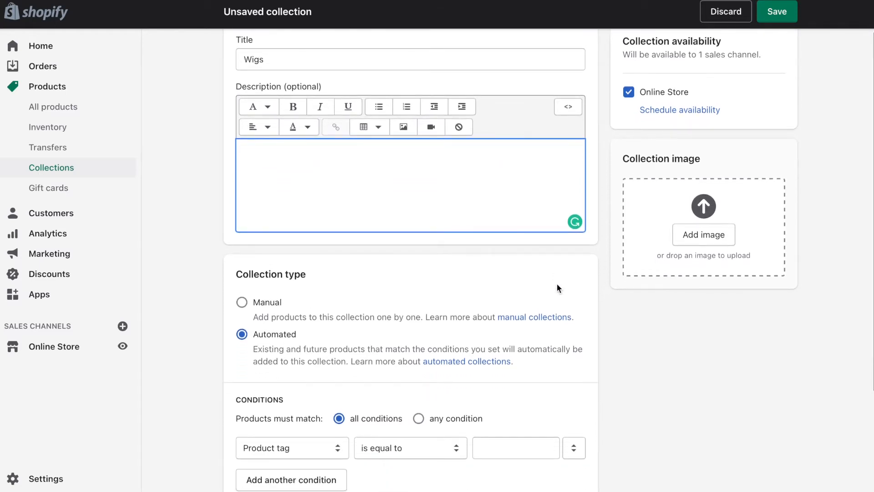
left_click(709, 235)
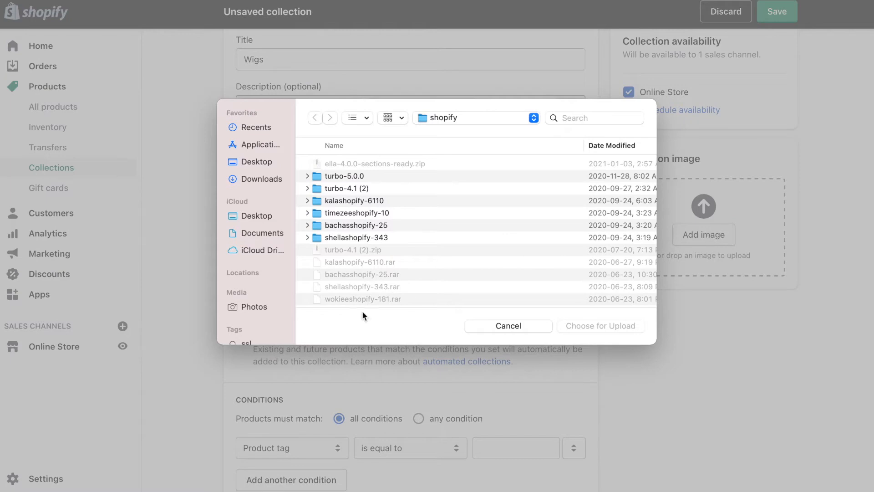
left_click(267, 163)
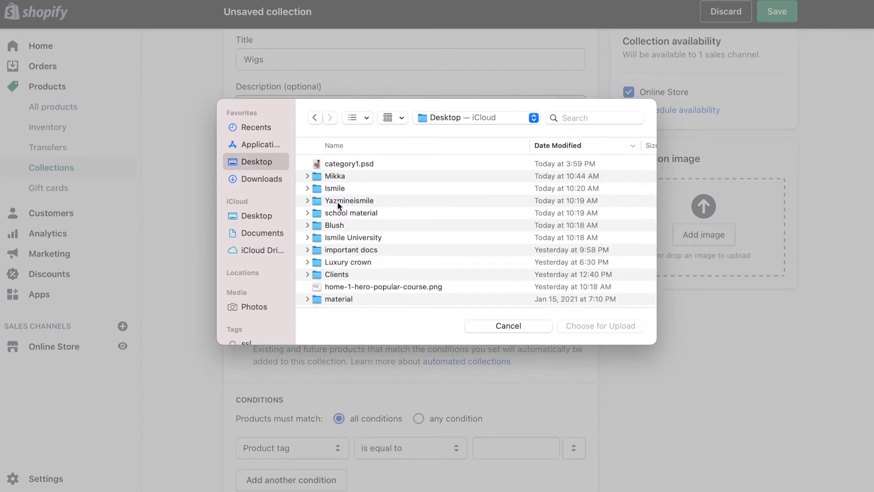
double_click(351, 261)
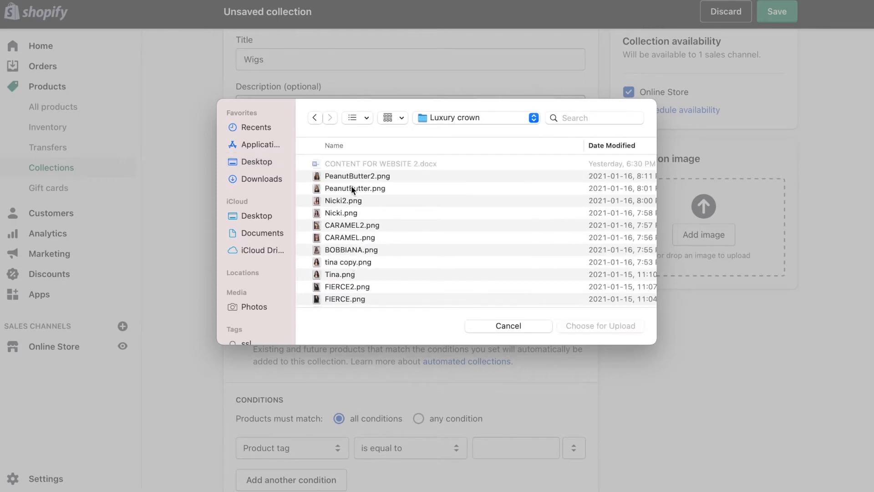
left_click(353, 191)
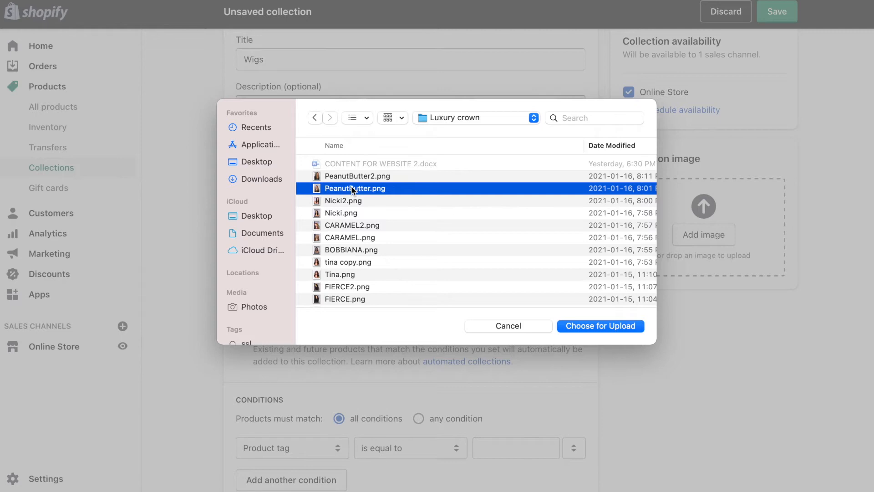
left_click(601, 329)
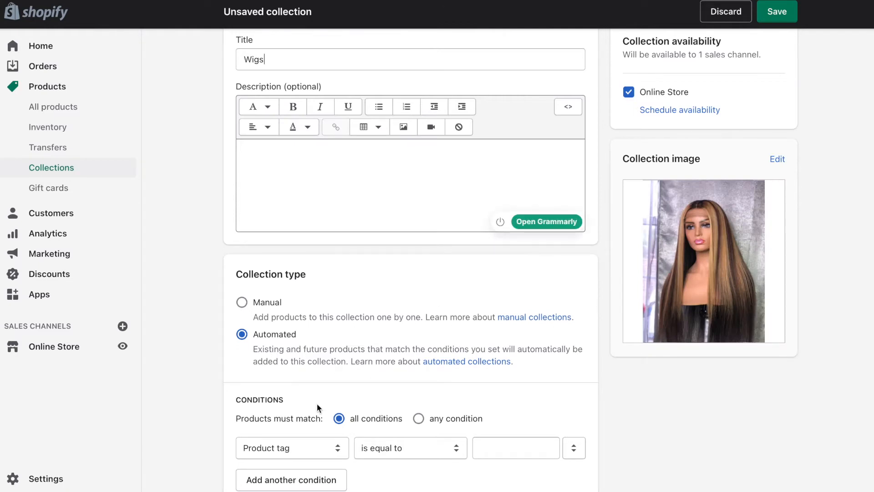
Add automated conditions for product tag equal to "Wigs" and product tag equal to "wig", with products matching any condition.
scroll(317, 406, "down", 3)
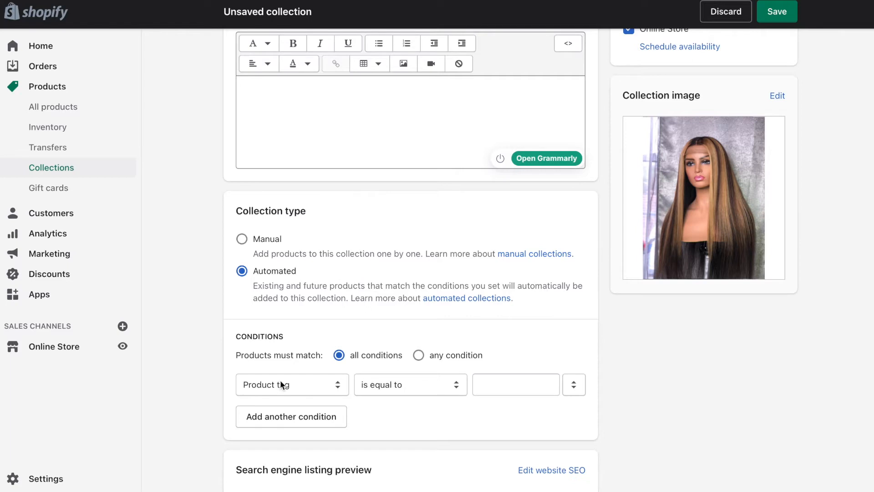
left_click(489, 384)
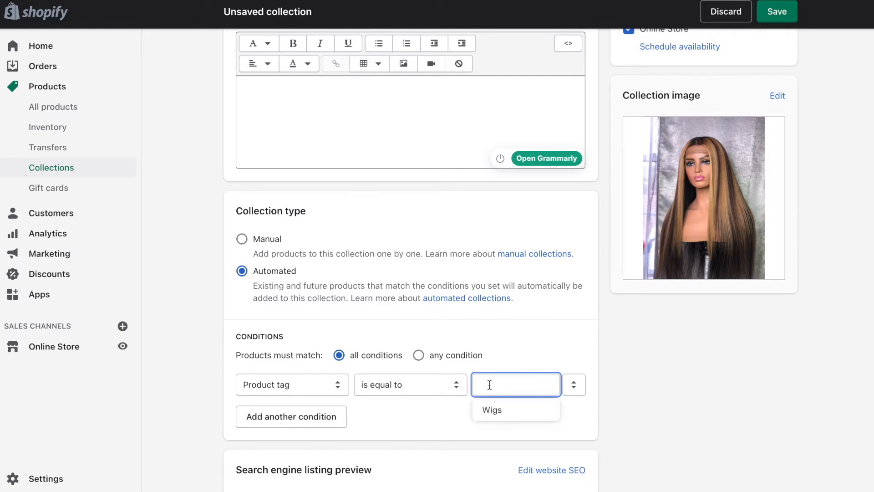
left_click(498, 412)
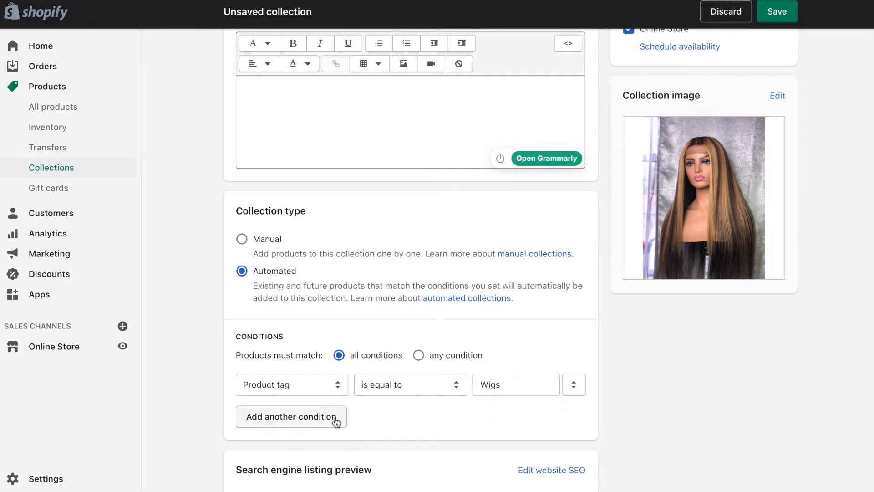
left_click(335, 417)
left_click(492, 420)
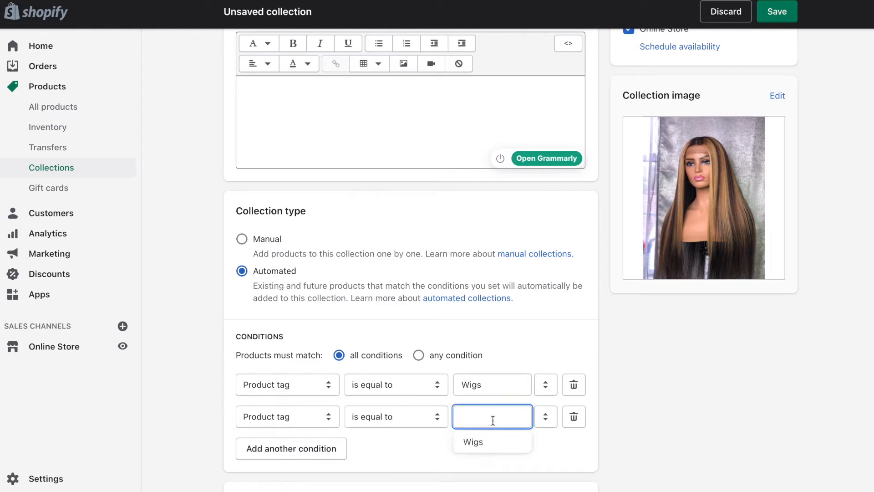
type("wig")
left_click(567, 351)
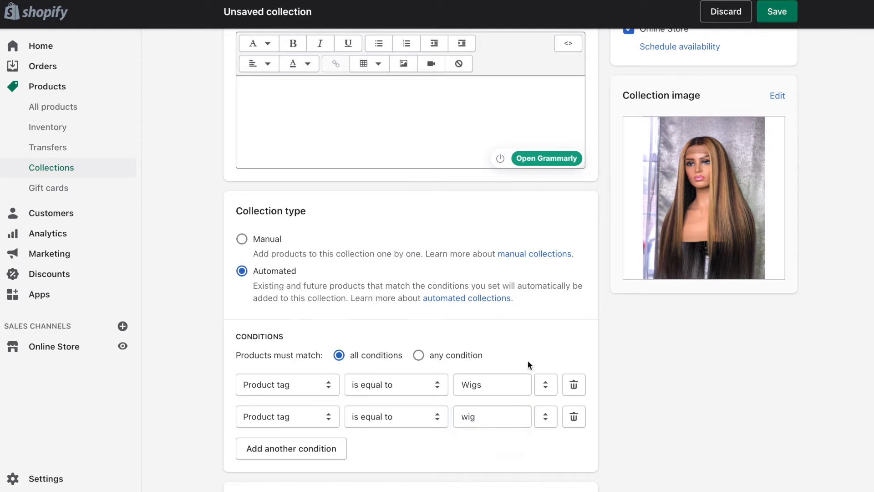
left_click(463, 357)
Add a third condition requiring the product type to be equal to "Wigs".
left_click(300, 446)
left_click(300, 439)
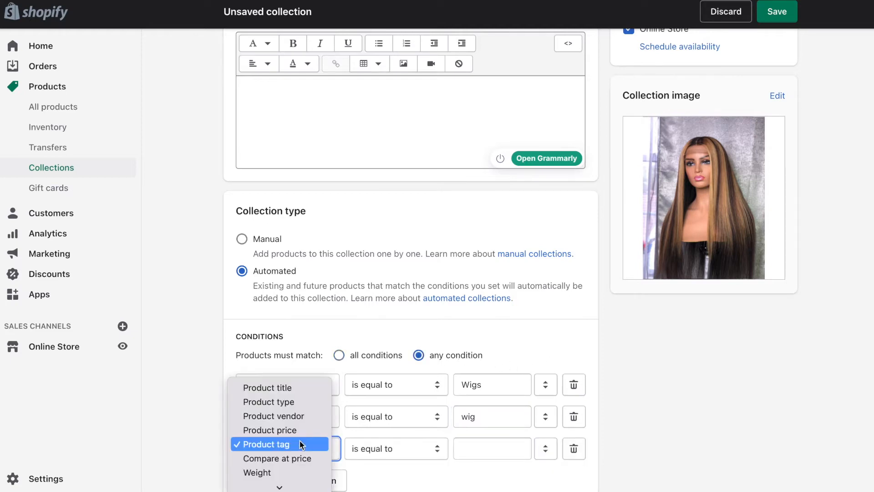
left_click(304, 403)
left_click(493, 446)
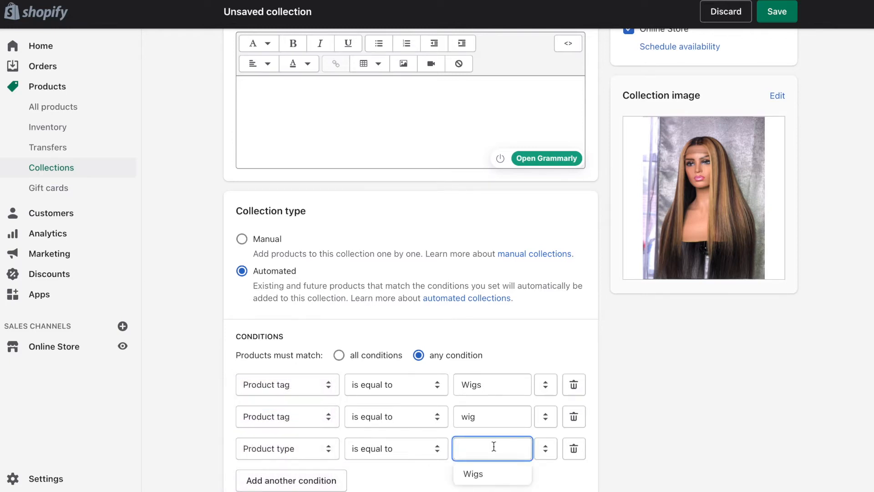
left_click(492, 472)
Add a fourth condition requiring the product type to be equal to "Wig".
scroll(492, 469, "down", 2)
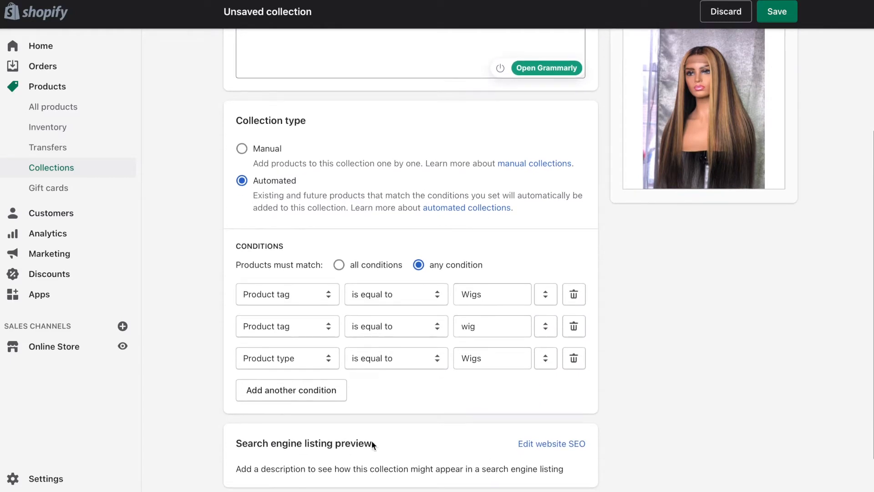
left_click(310, 390)
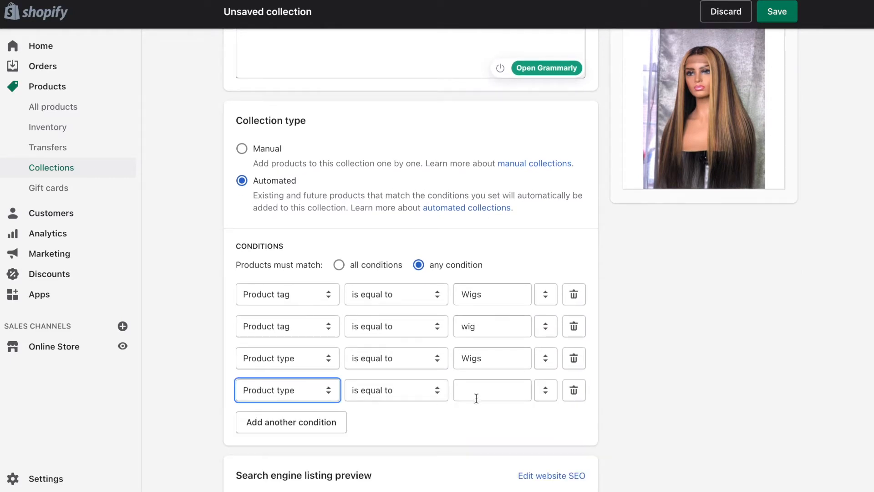
left_click(507, 395)
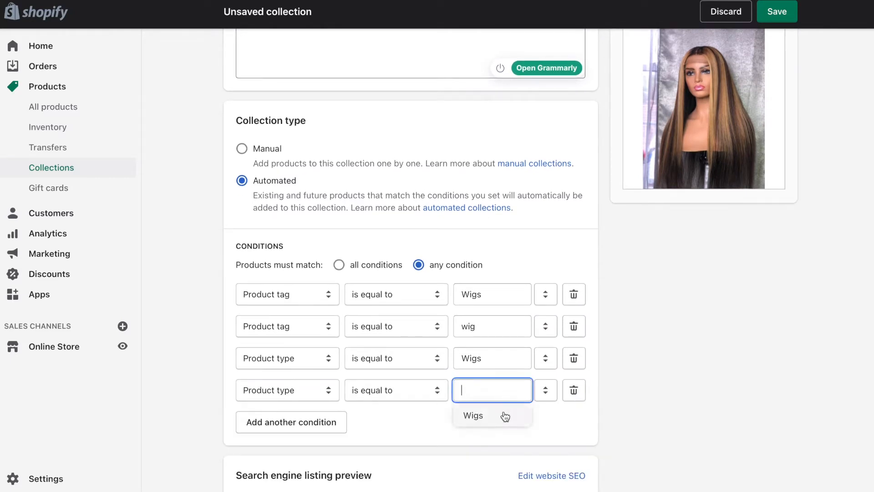
left_click(505, 417)
left_click(497, 391)
key("BackSpace")
left_click(408, 427)
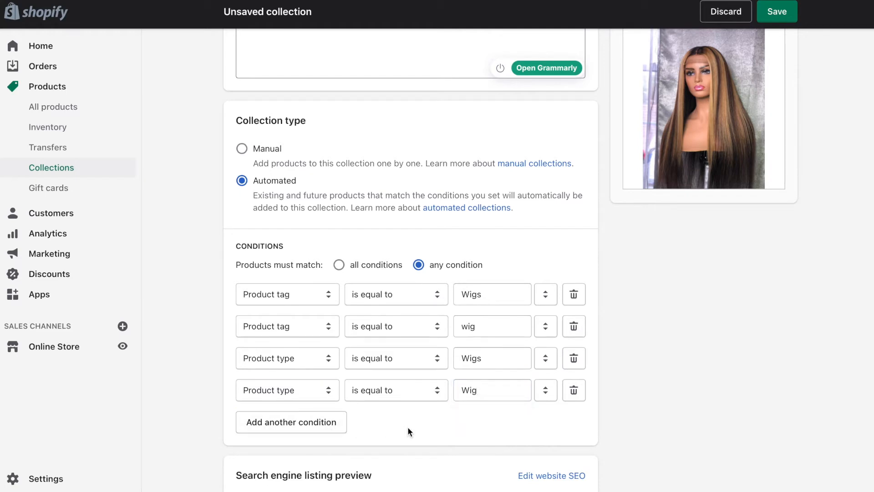
Add a fifth condition requiring the product title to contain "wig".
left_click(334, 422)
left_click(329, 421)
scroll(329, 421, "down", 3)
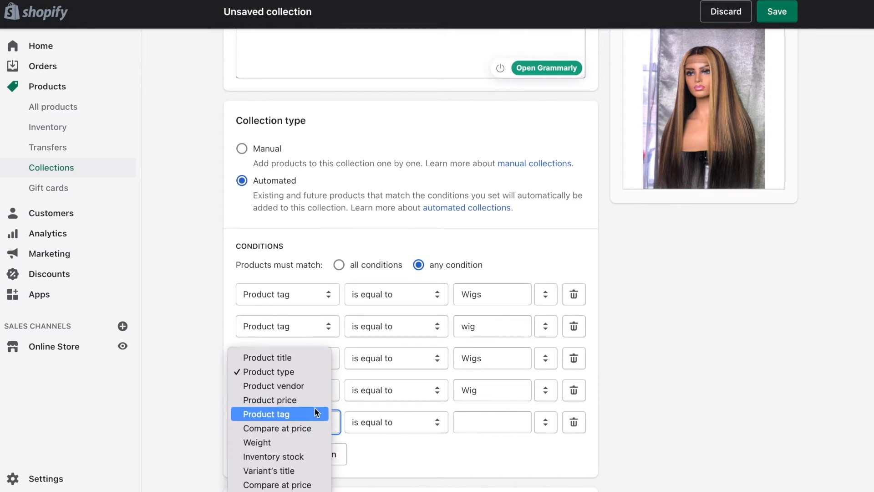
left_click(318, 362)
left_click(488, 425)
type("wi")
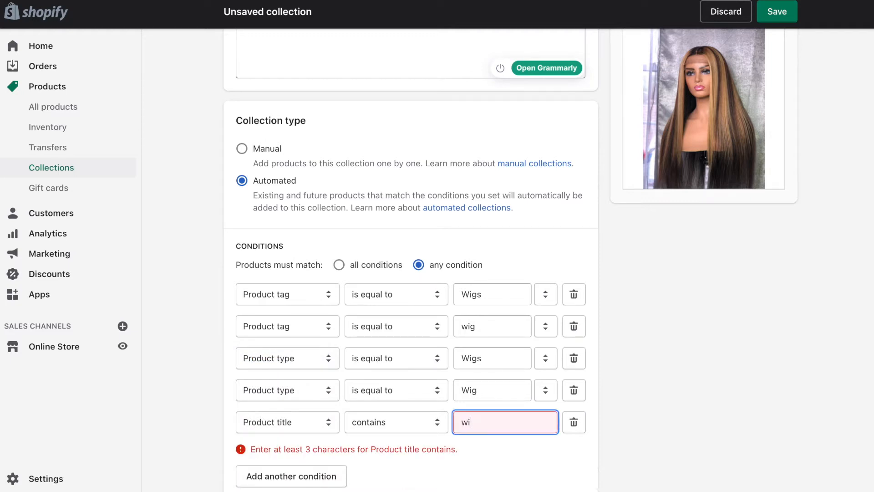
type("g")
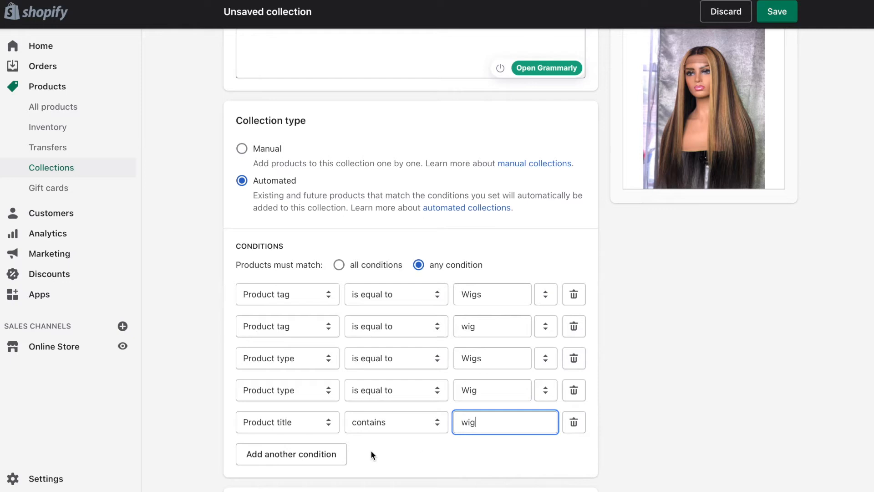
Add a condition for product vendor equal to Legendary Crown, and delete that condition again.
left_click(334, 456)
left_click(332, 455)
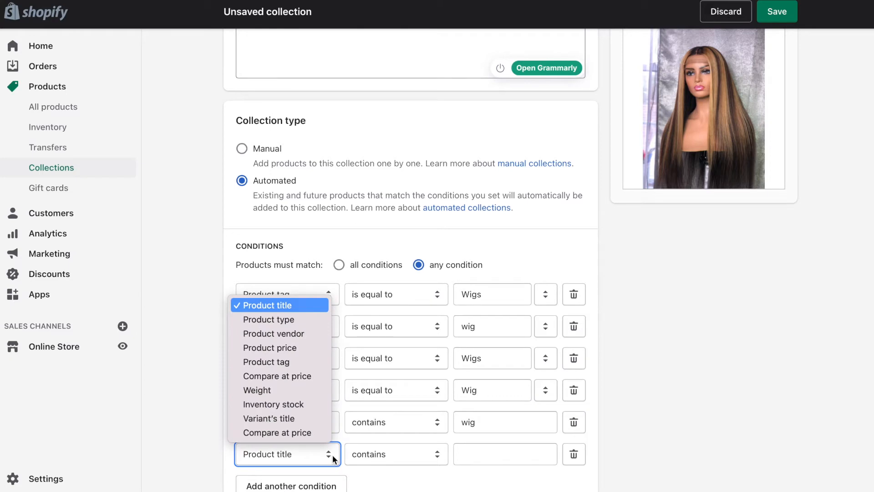
left_click(291, 332)
left_click(480, 453)
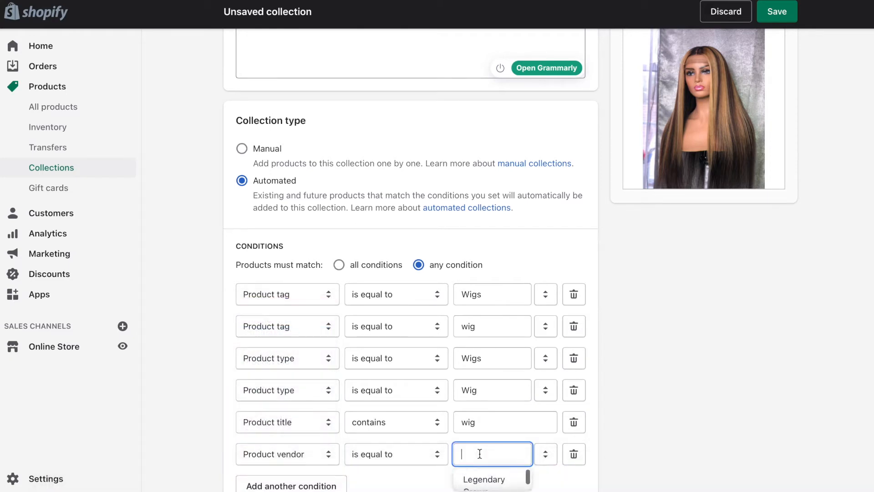
left_click(489, 480)
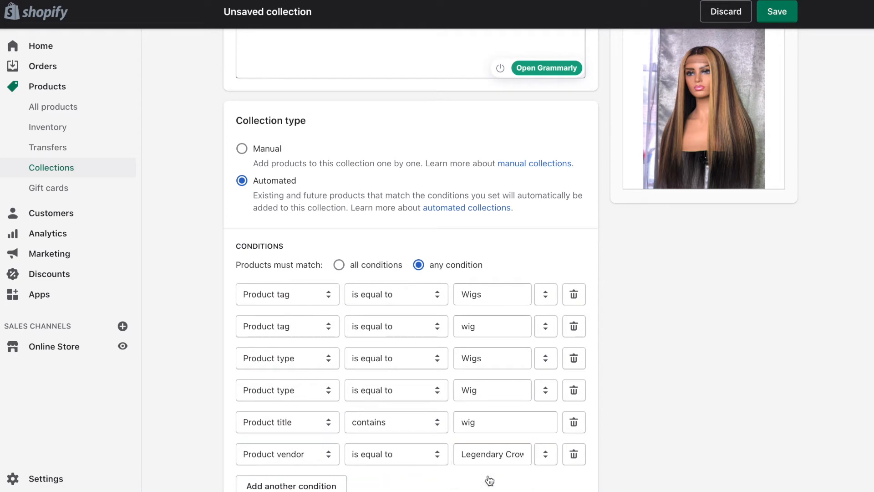
left_click(576, 462)
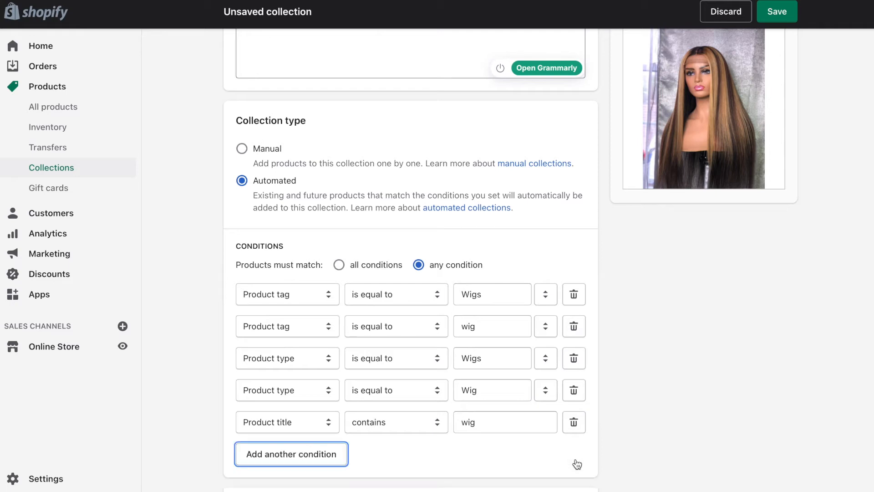
Check the new collection's conditions, title and image, and save the collection.
scroll(566, 252, "down", 3)
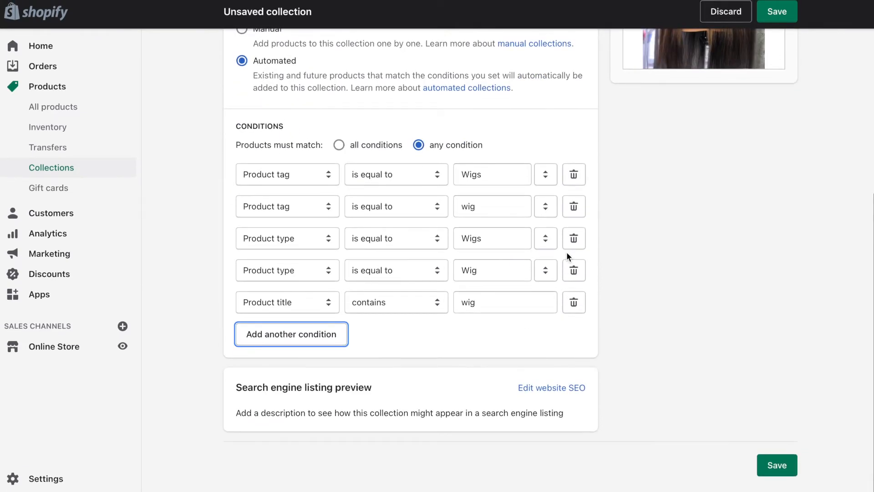
scroll(567, 252, "up", 6)
scroll(569, 282, "up", 1)
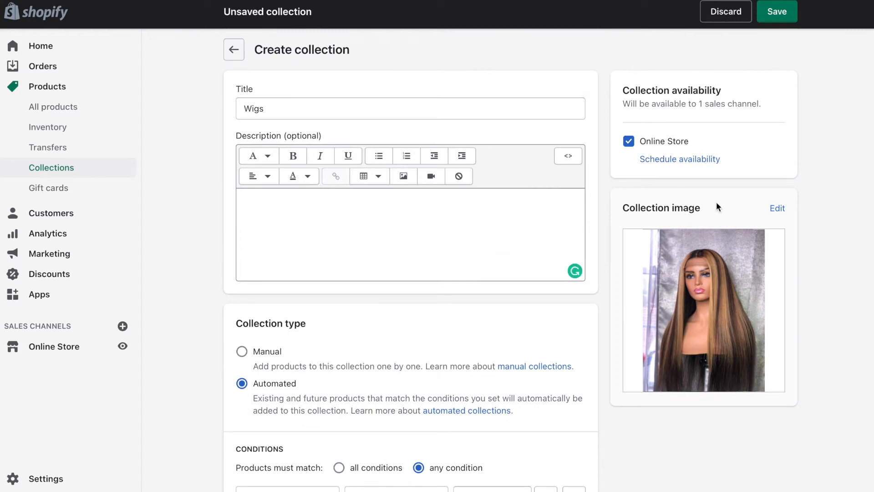
left_click(791, 26)
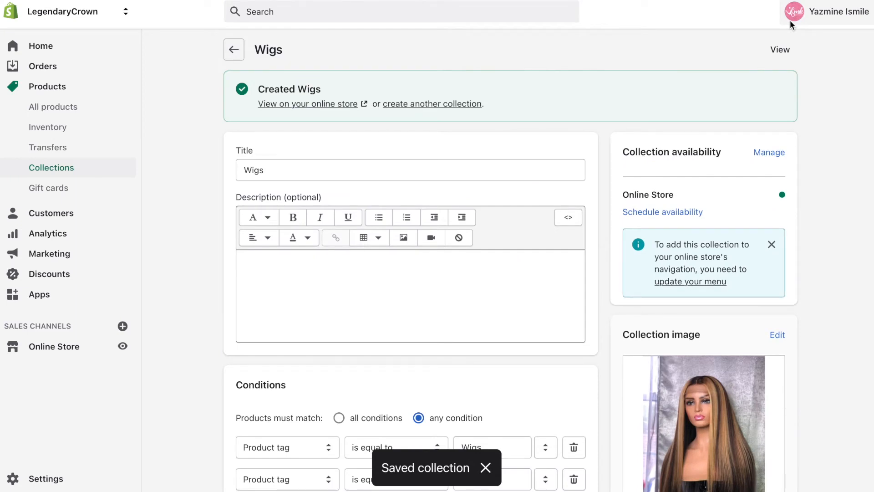
Refresh the saved collection's product list and review which products it includes.
scroll(648, 304, "down", 5)
scroll(648, 302, "down", 4)
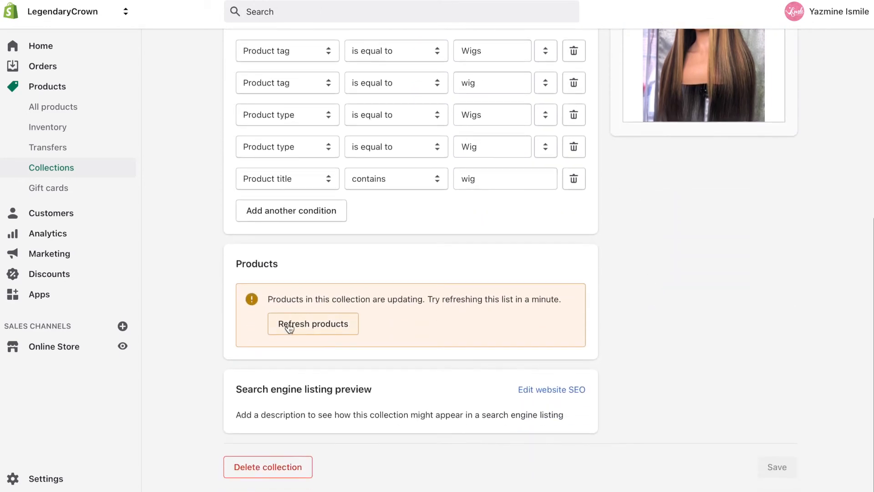
left_click(288, 324)
scroll(288, 326, "down", 1)
scroll(288, 324, "down", 4)
scroll(288, 324, "down", 2)
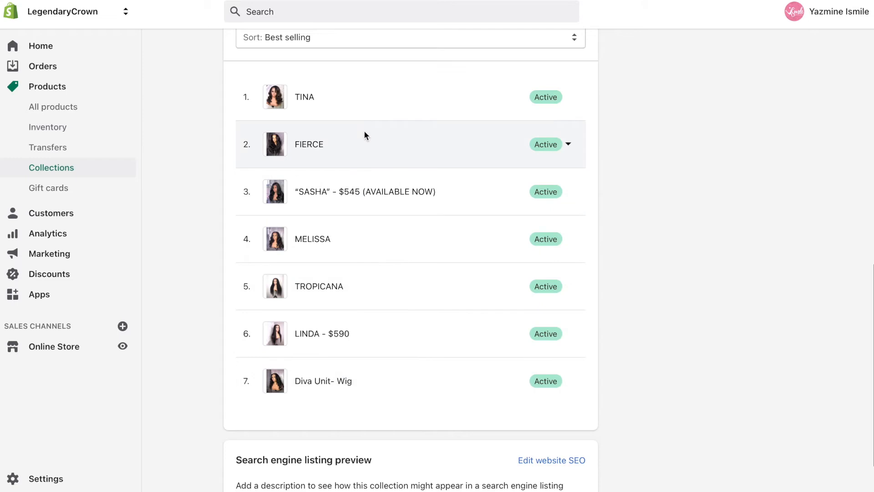
Sort the Wigs collection's products by Newest.
left_click(396, 41)
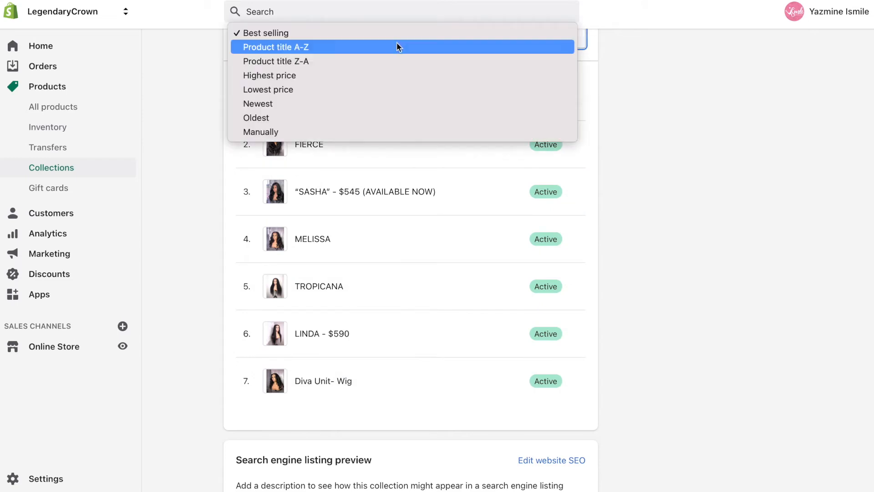
left_click(365, 104)
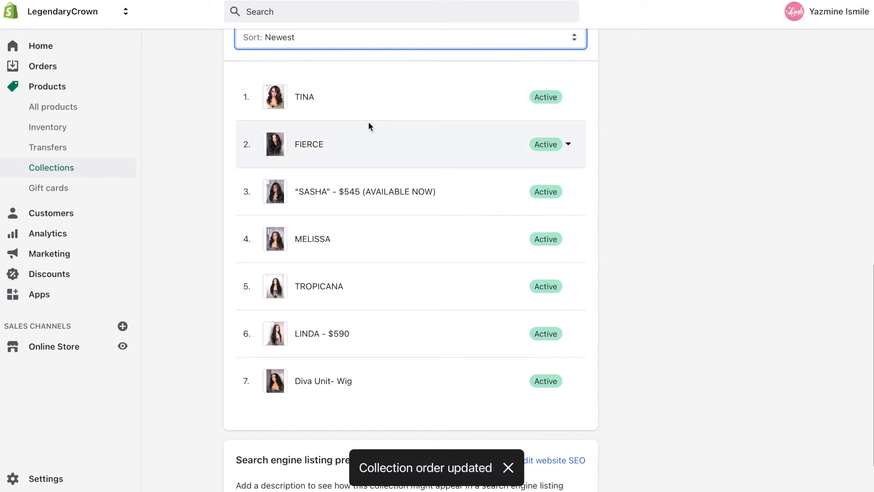
scroll(367, 121, "down", 2)
scroll(591, 164, "up", 10)
scroll(593, 168, "up", 2)
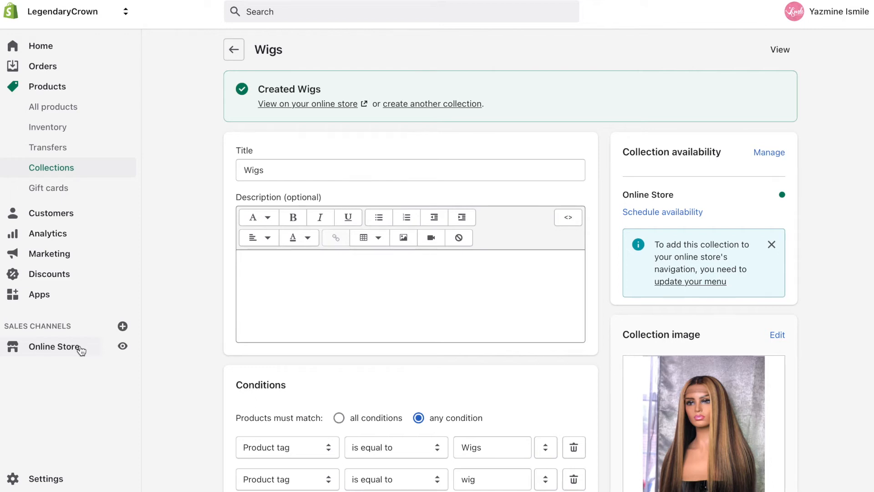
Look through the full product list and open the Diva Unit- Wig product down to its organization details.
left_click(82, 107)
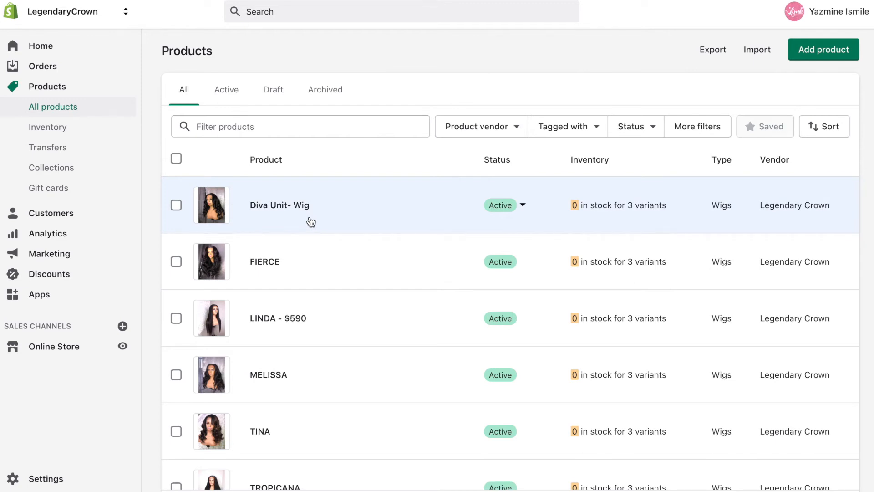
scroll(311, 222, "down", 4)
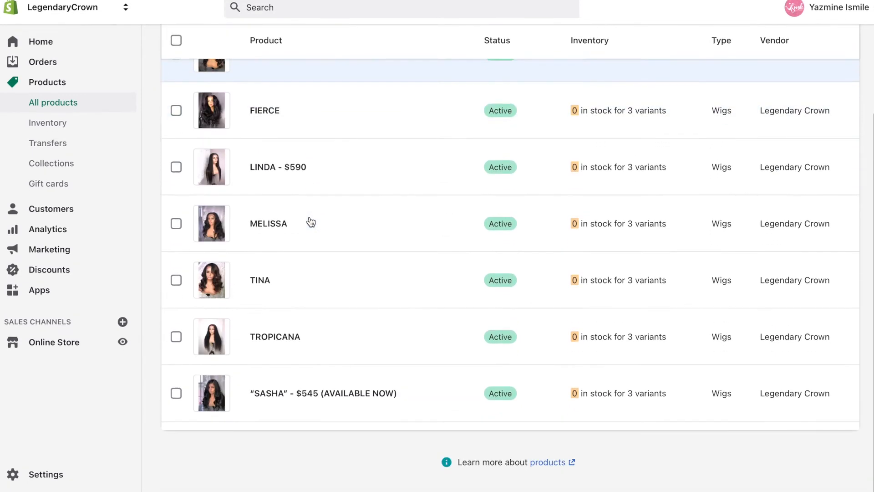
scroll(311, 222, "up", 4)
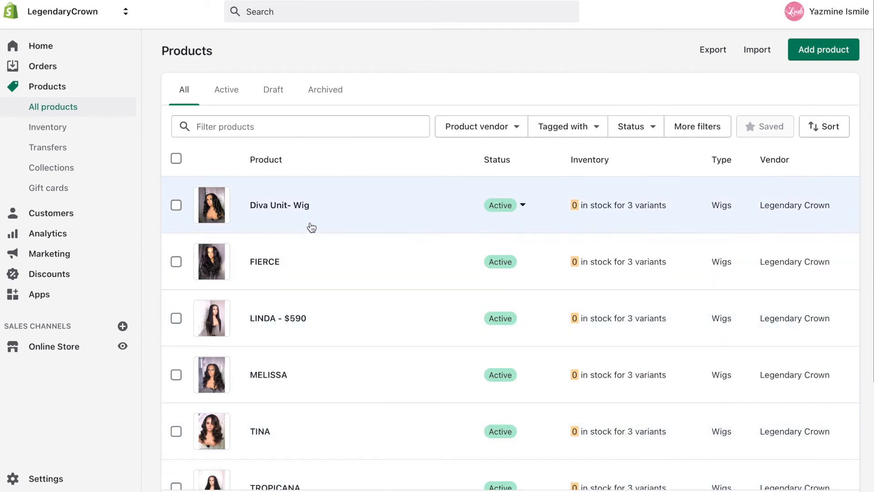
left_click(283, 208)
scroll(608, 337, "down", 2)
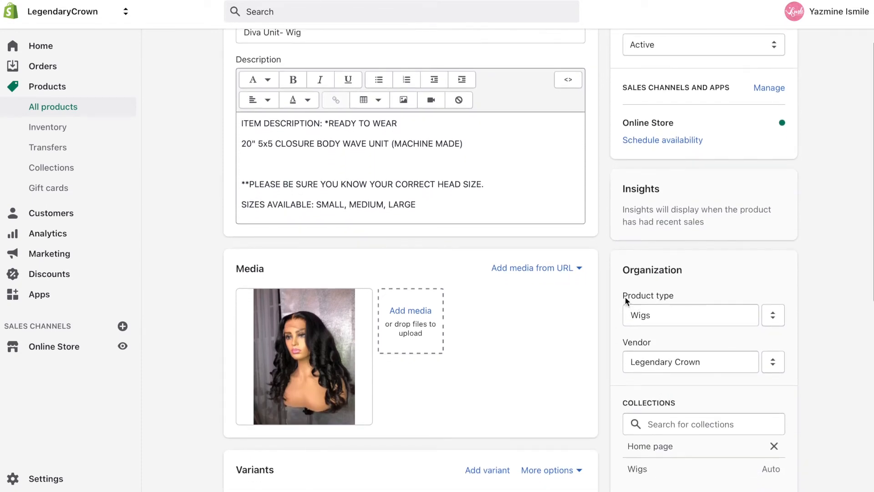
left_click(660, 316)
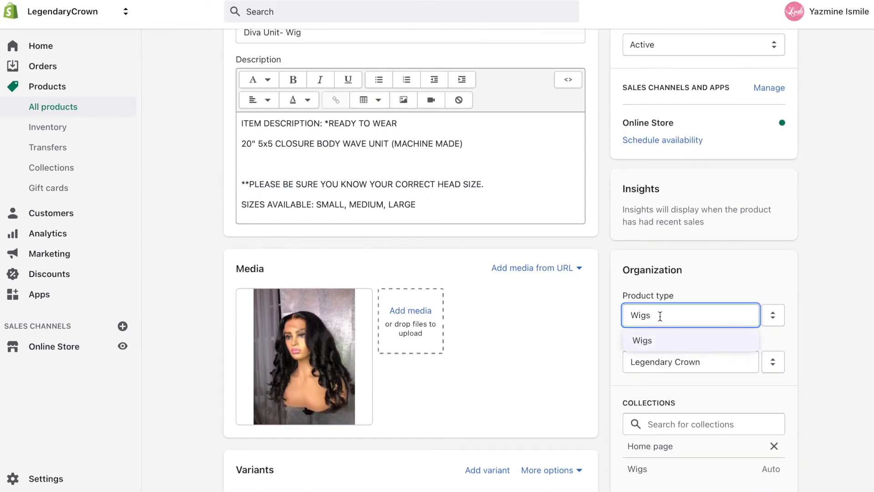
type(",")
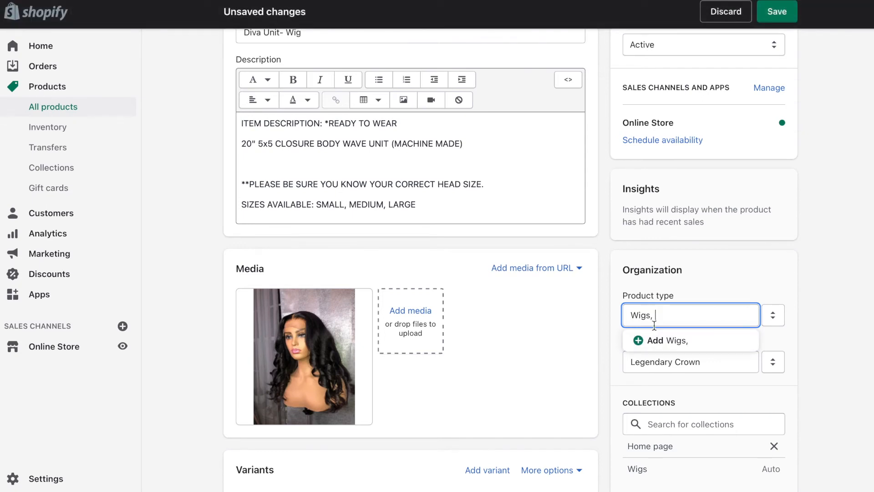
key("BackSpace")
left_click(639, 343)
Add the new tag "wig" to the Diva Unit- Wig product, check its details and save the product.
scroll(679, 335, "down", 2)
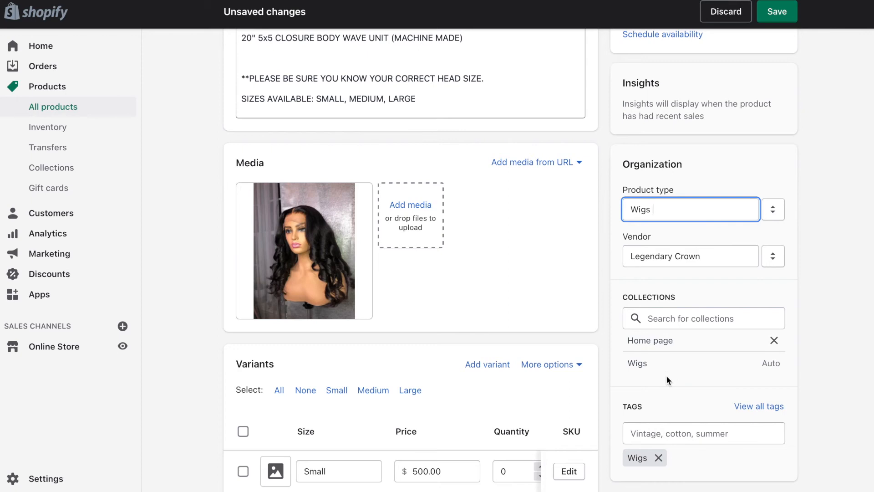
left_click(670, 426)
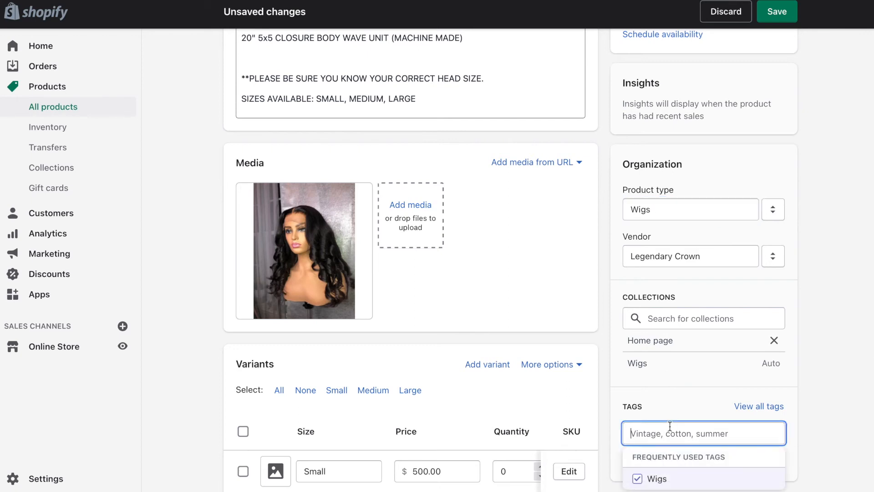
type("wig")
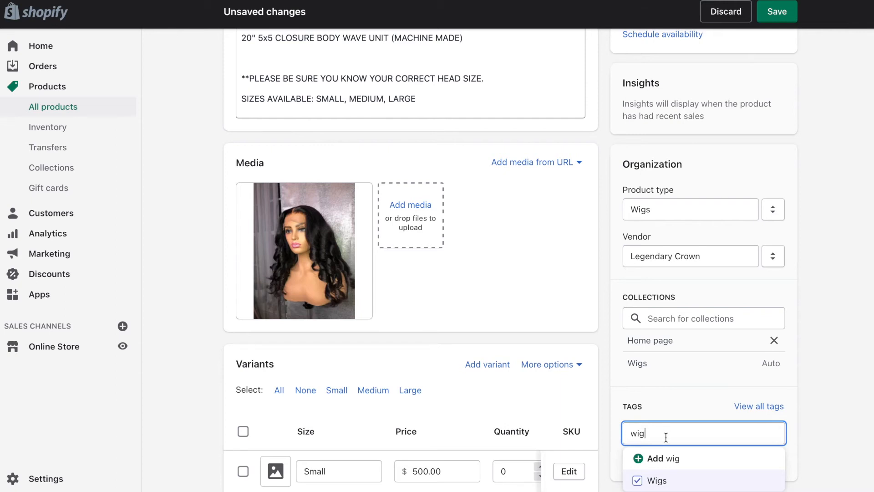
left_click(642, 460)
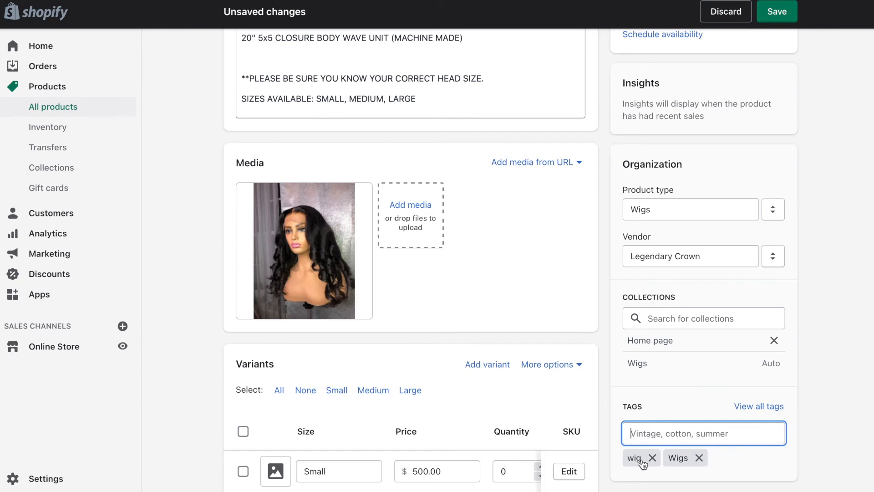
scroll(642, 462, "down", 4)
scroll(642, 462, "up", 4)
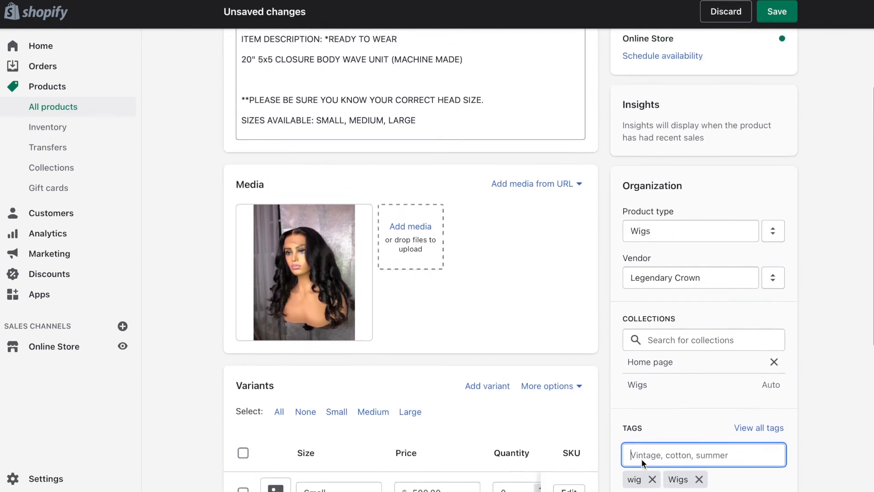
scroll(641, 459, "up", 2)
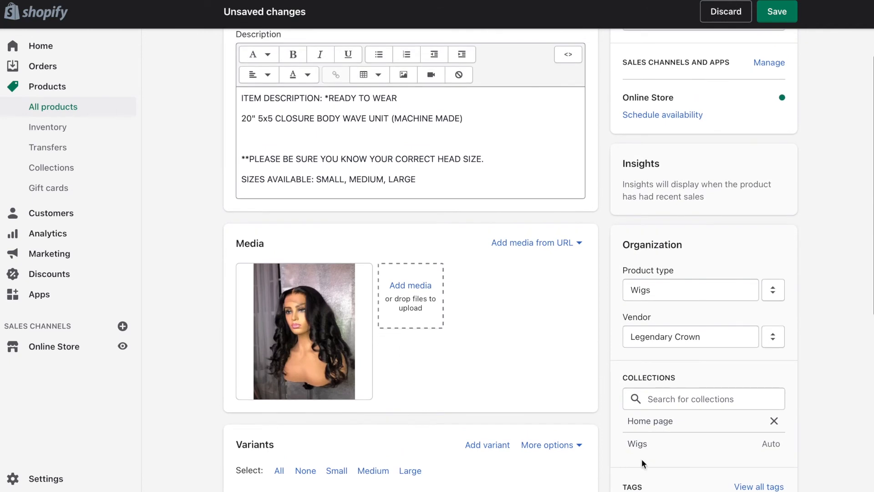
scroll(641, 458, "down", 8)
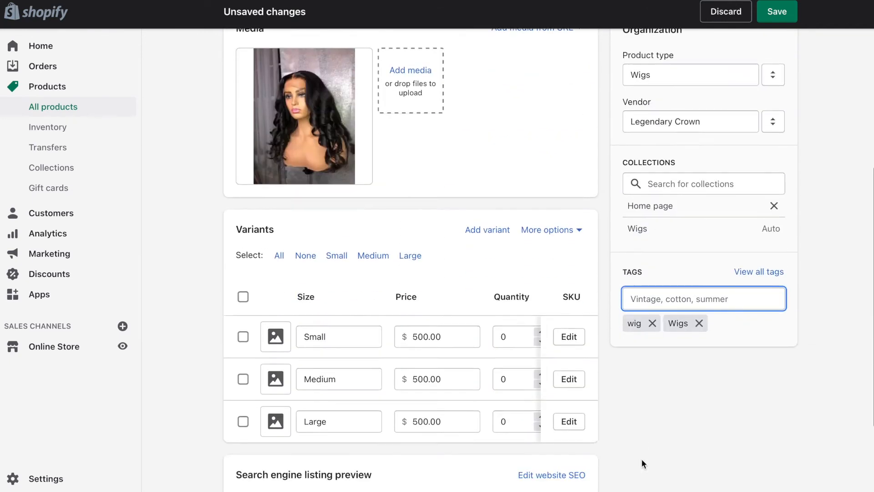
scroll(641, 458, "up", 10)
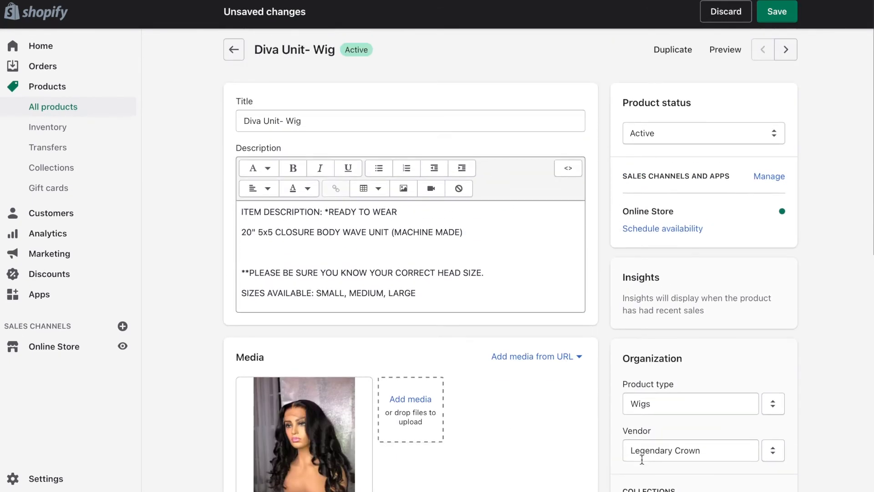
left_click(782, 16)
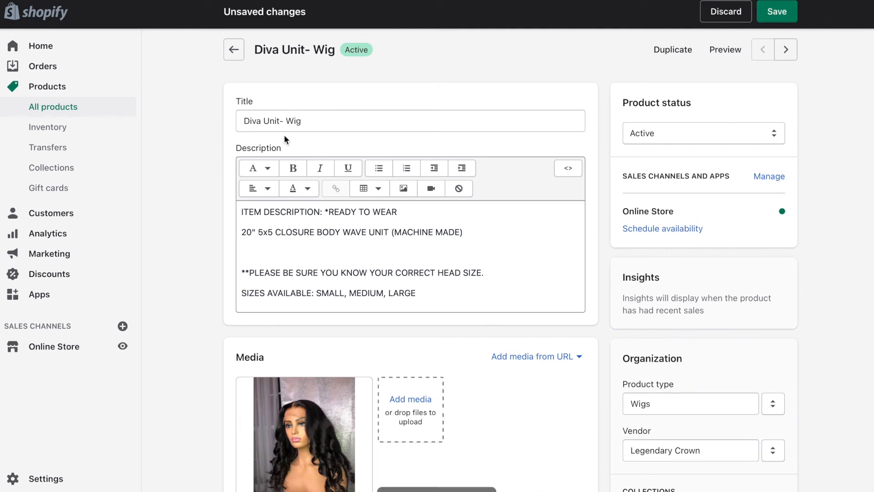
Change the product title to "Diva unit- Wig" and save the product.
left_click_drag(270, 124, 266, 123)
type("u")
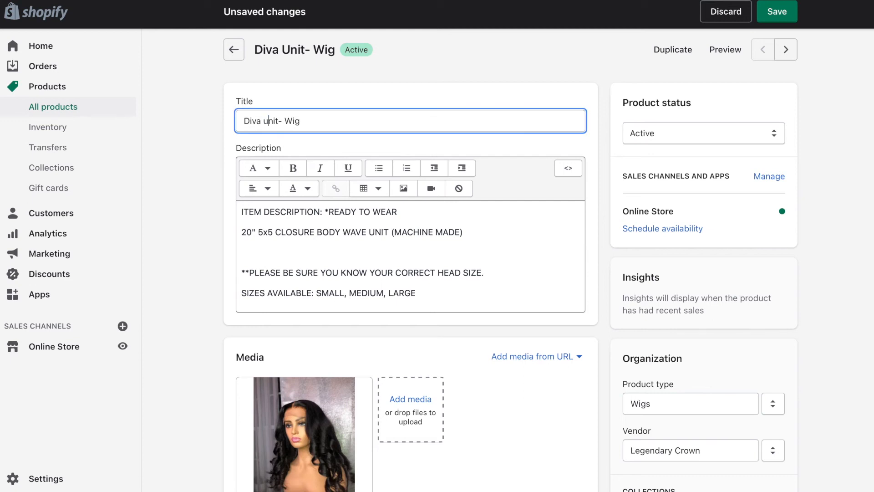
left_click(760, 12)
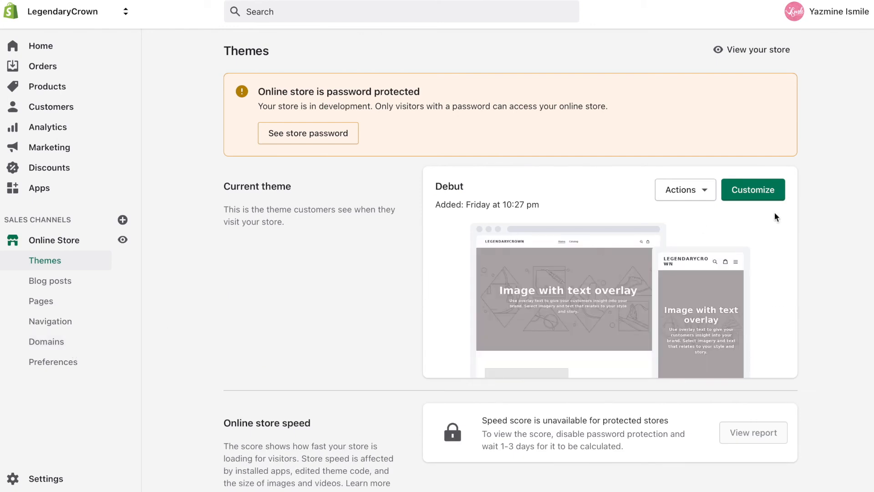
Open the current Debut theme for customizing and open the settings of the home page's Featured collection section.
scroll(780, 231, "down", 2)
scroll(780, 231, "up", 2)
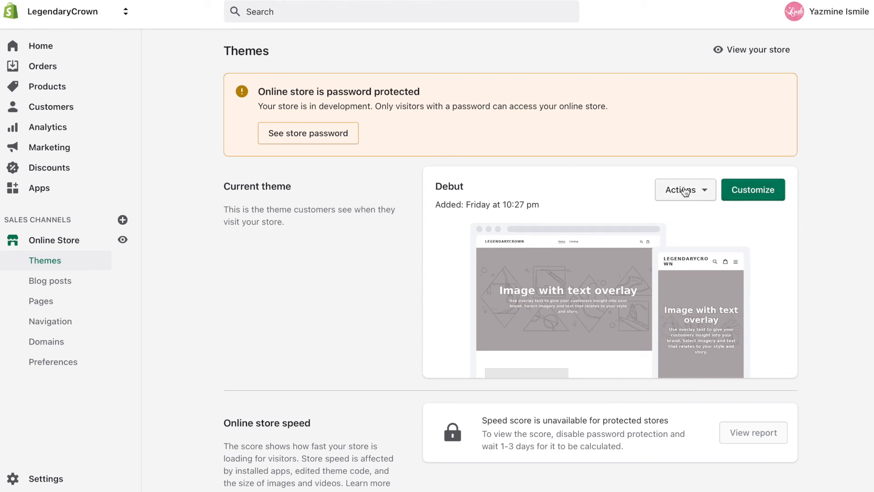
left_click(766, 199)
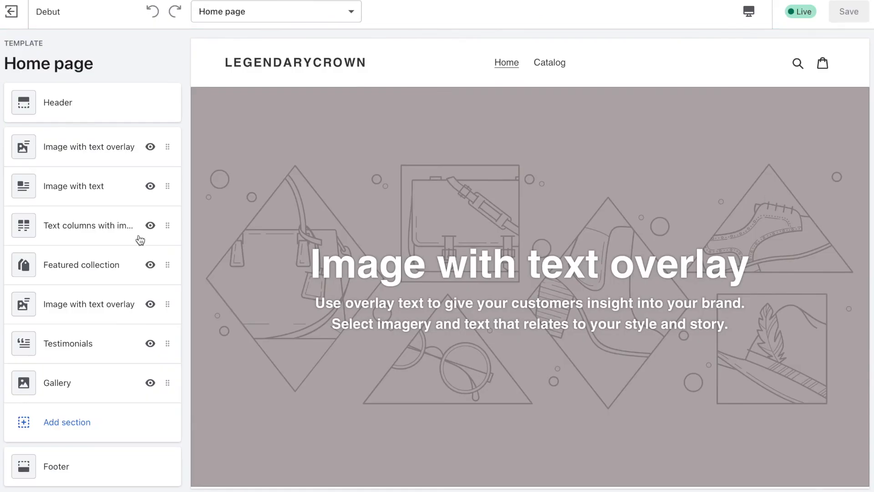
left_click(120, 264)
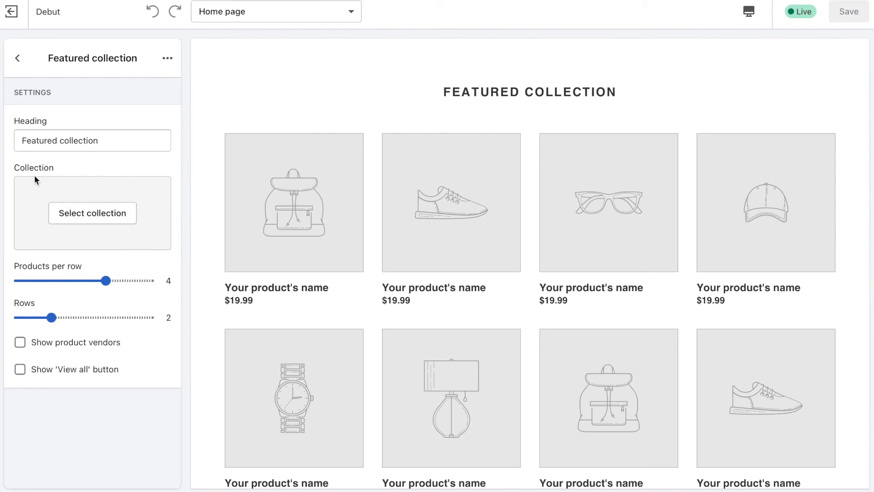
Assign the Wigs collection to the Featured collection section and save the theme.
left_click(109, 219)
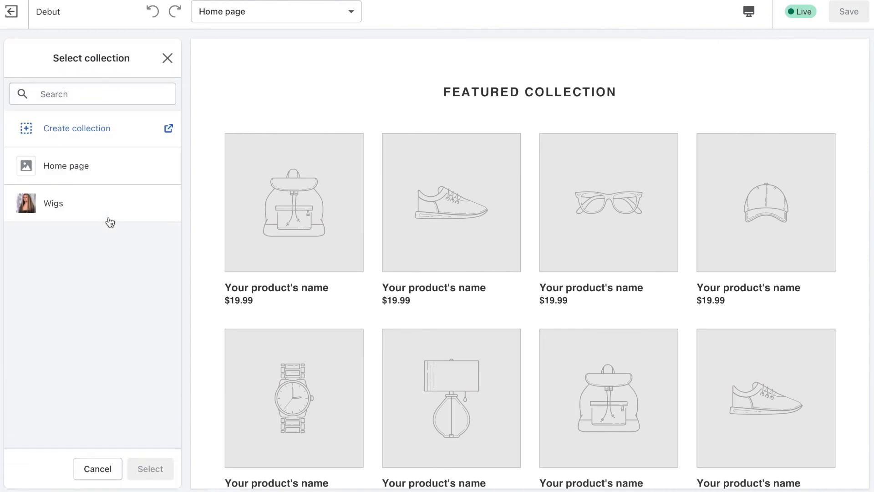
left_click(78, 218)
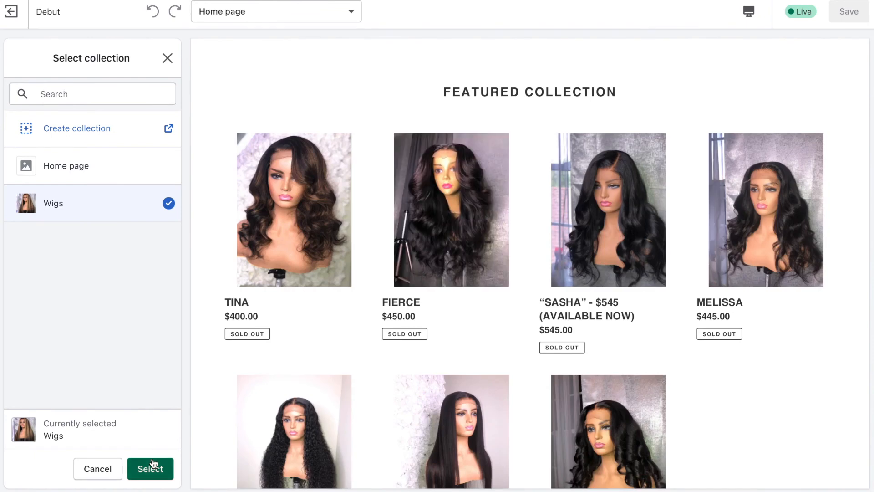
left_click(150, 469)
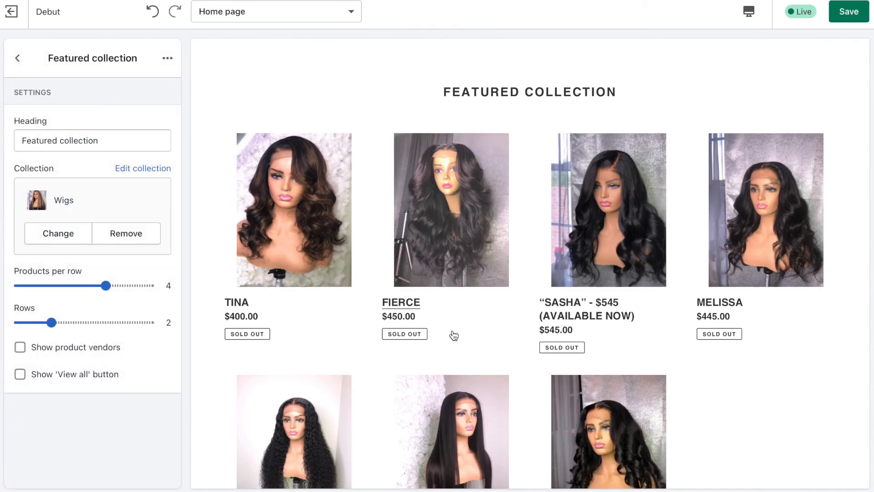
scroll(454, 335, "down", 3)
scroll(454, 335, "up", 5)
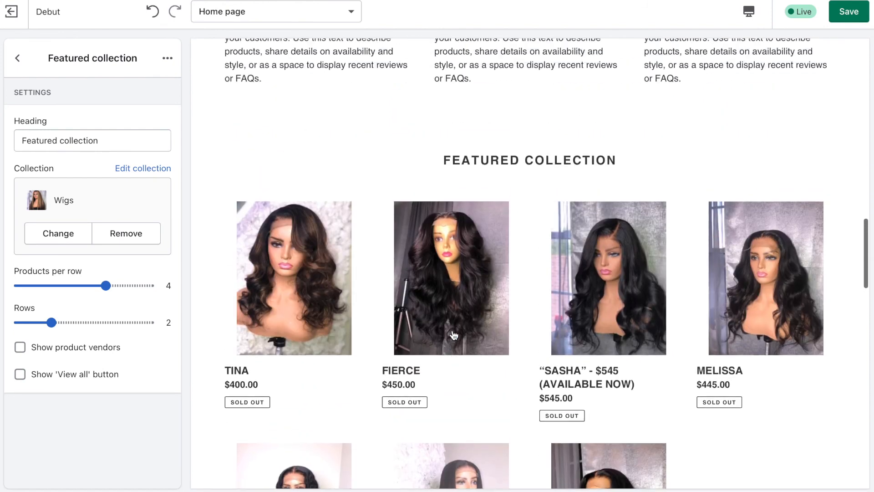
left_click(850, 14)
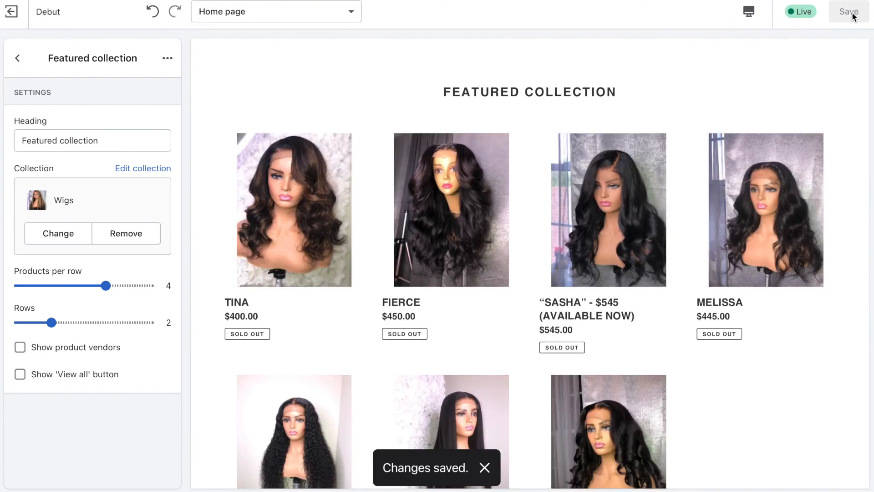
Examine how the featured wigs appear within the home page preview, and leave the theme editor.
scroll(702, 311, "down", 2)
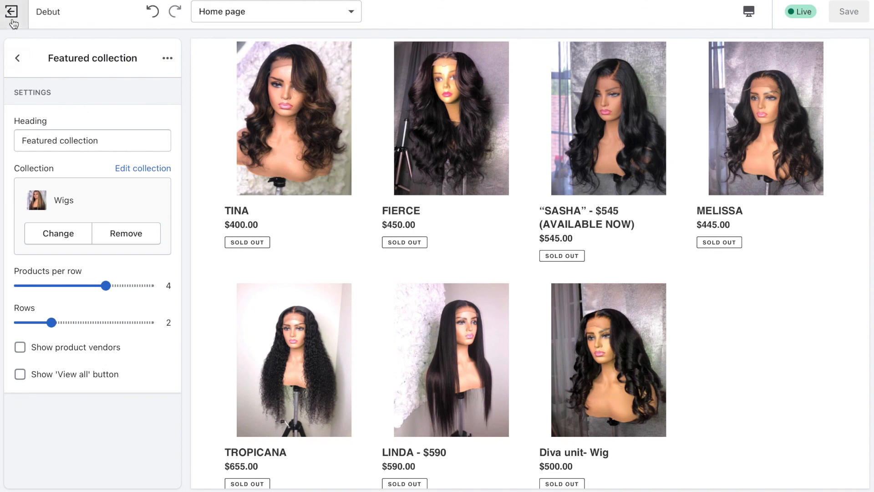
scroll(272, 160, "up", 10)
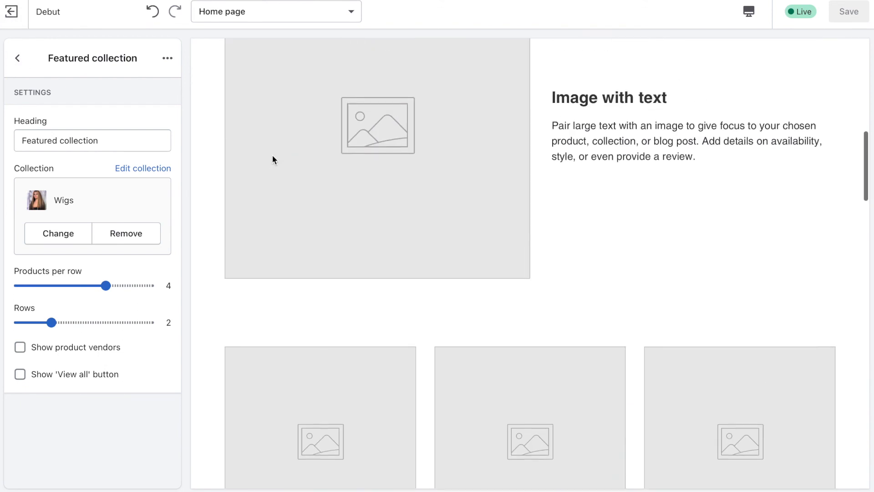
scroll(272, 159, "up", 9)
scroll(272, 158, "down", 4)
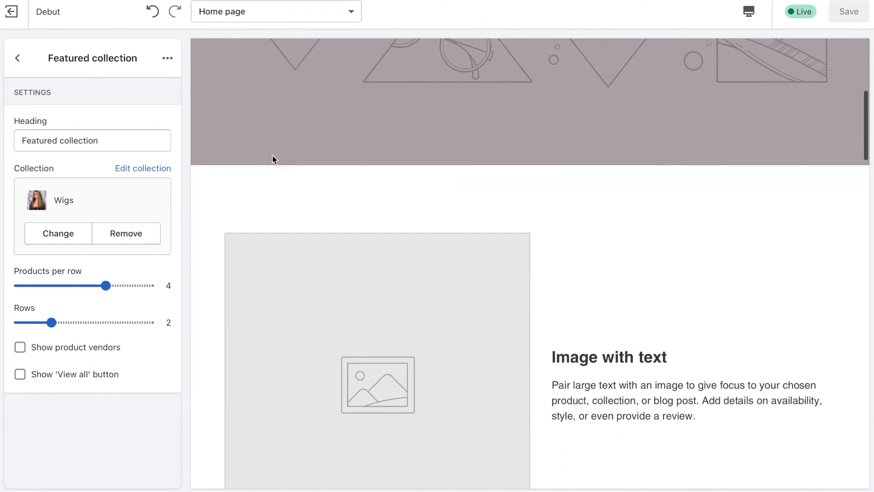
scroll(273, 158, "down", 10)
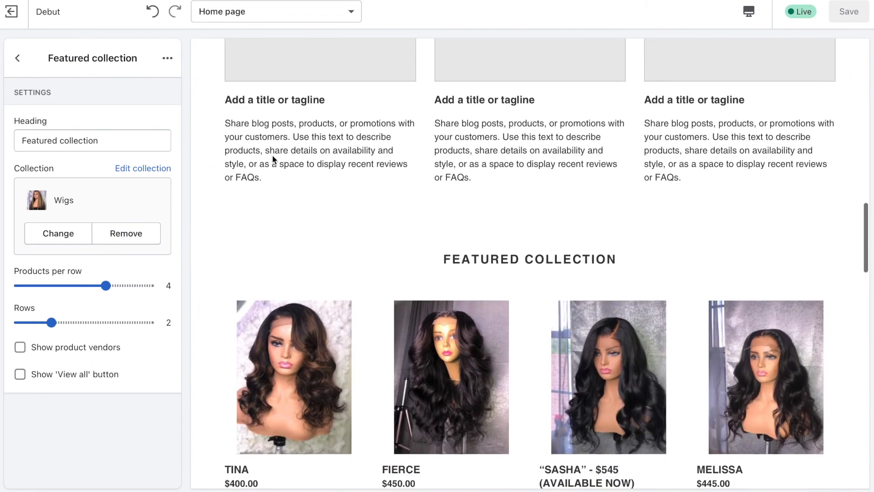
scroll(273, 159, "down", 7)
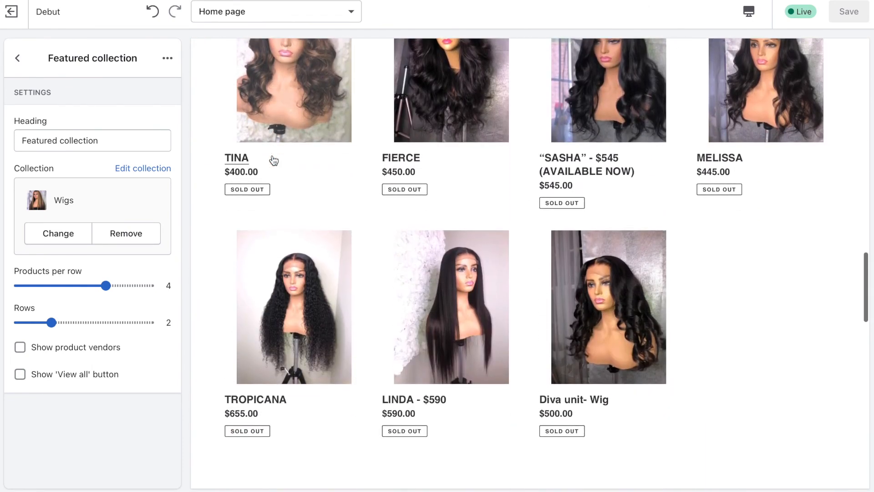
scroll(273, 161, "up", 3)
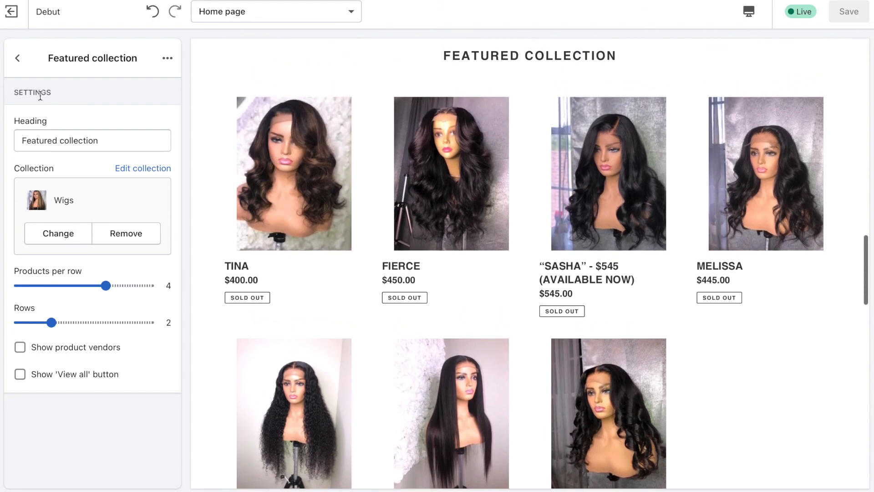
left_click(18, 59)
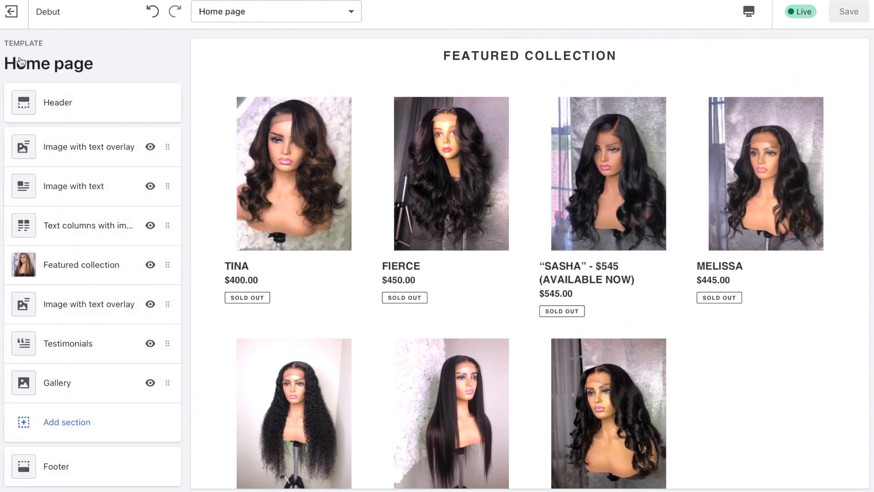
left_click(9, 24)
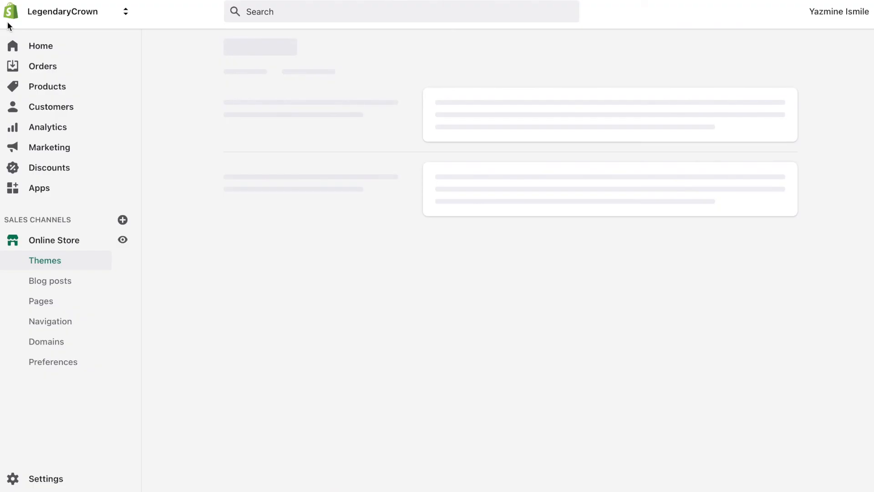